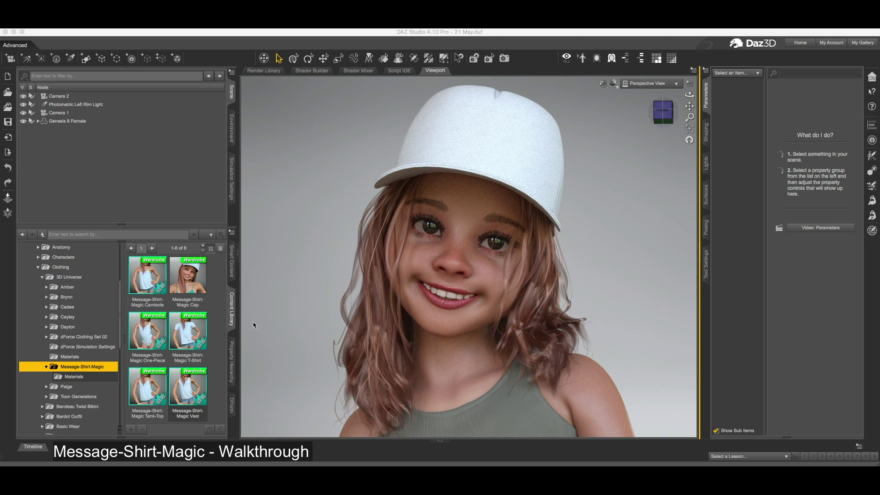
Step: Show the Message-Shirt-Magic Materials content in the Content Library
click(81, 378)
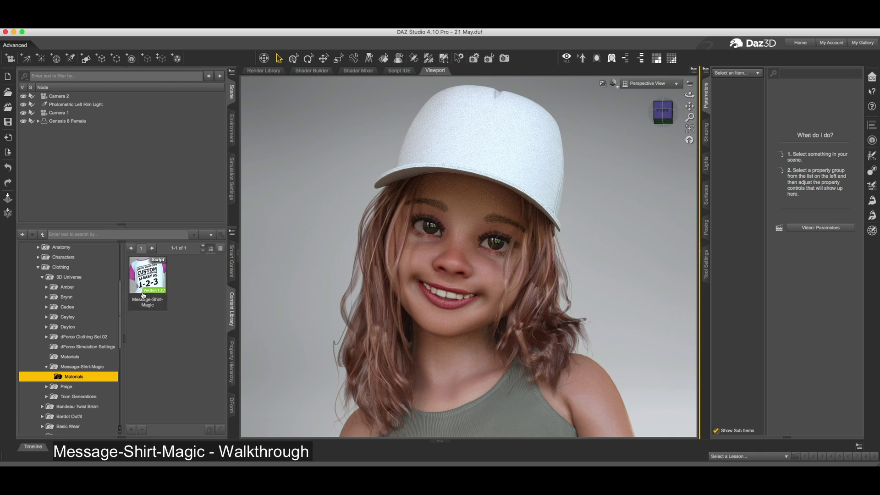
double_click(148, 279)
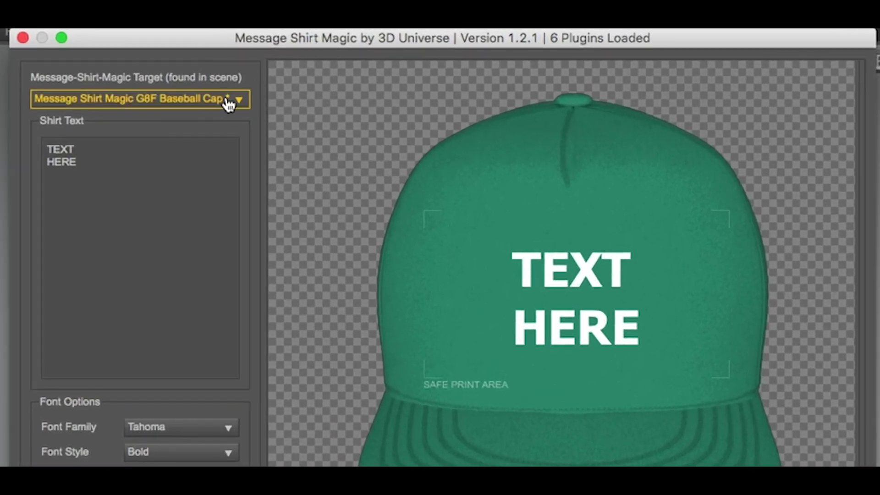
click(237, 99)
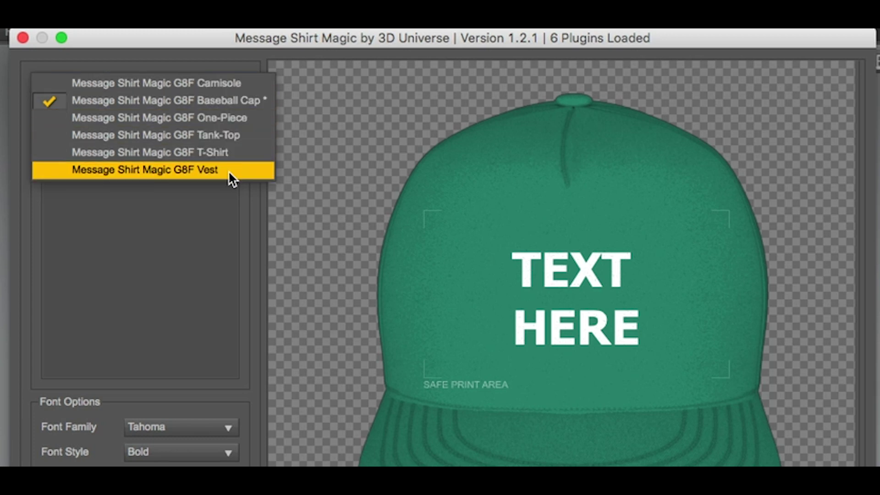
click(243, 102)
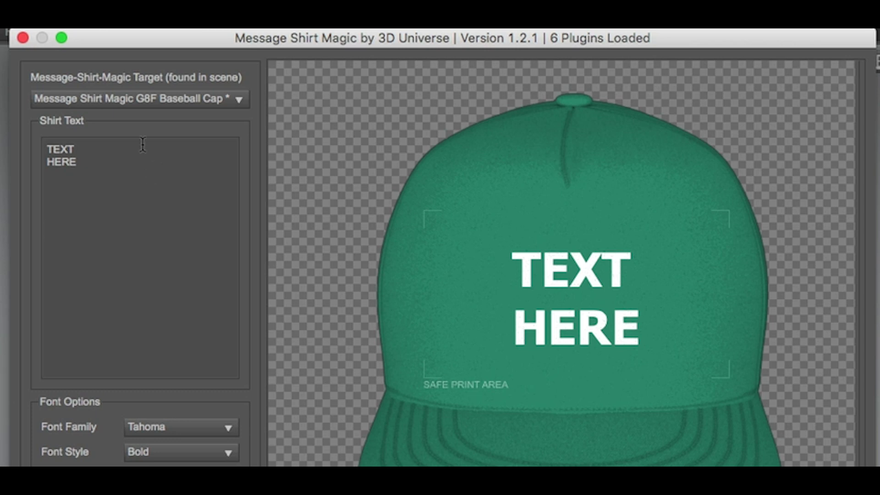
click(104, 156)
text(IS)
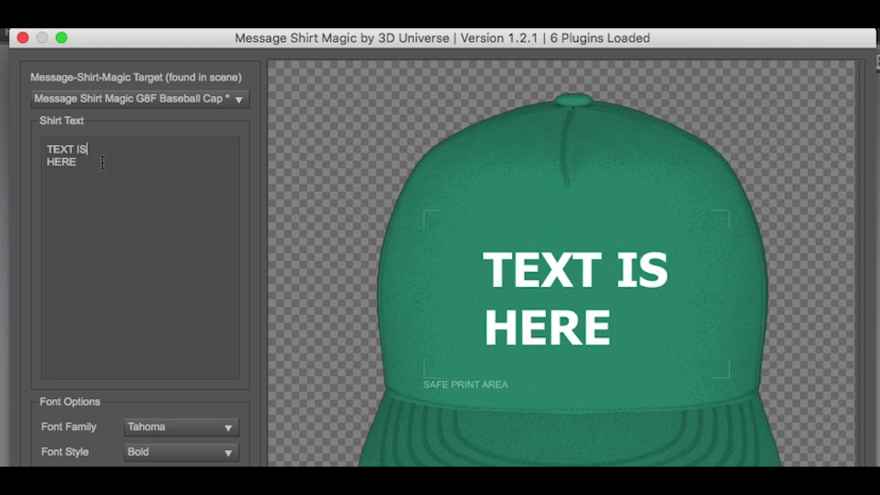
key(BackSpace)
key(BackSpace)
key(BackSpace)
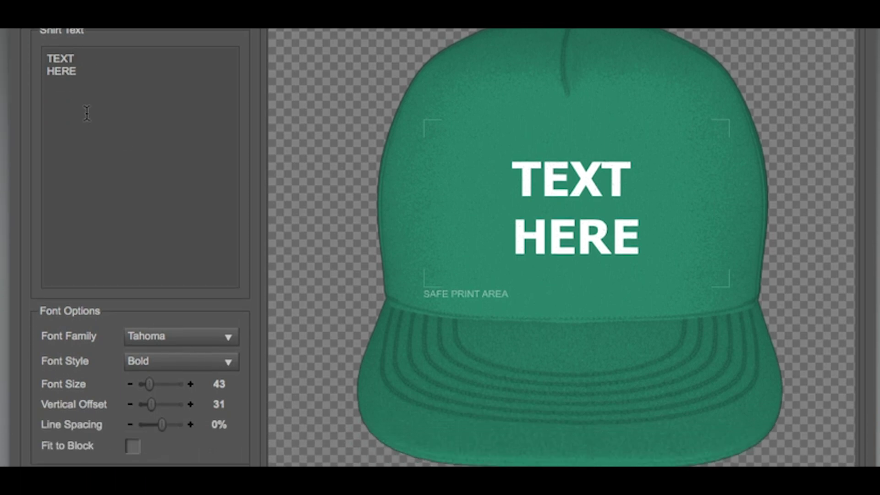
click(162, 344)
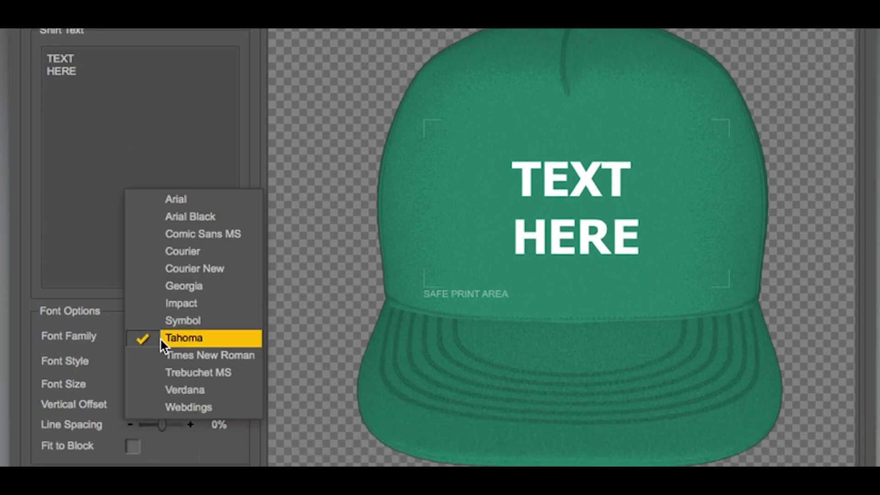
click(173, 307)
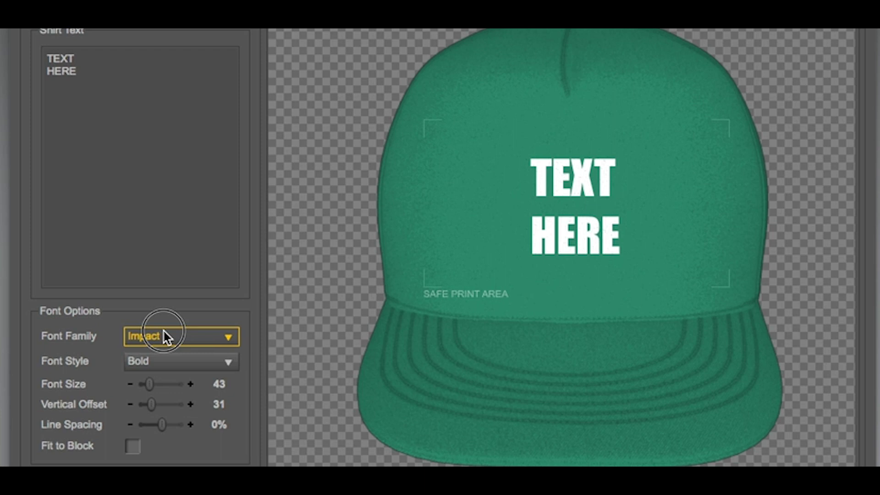
click(165, 336)
click(176, 306)
click(171, 335)
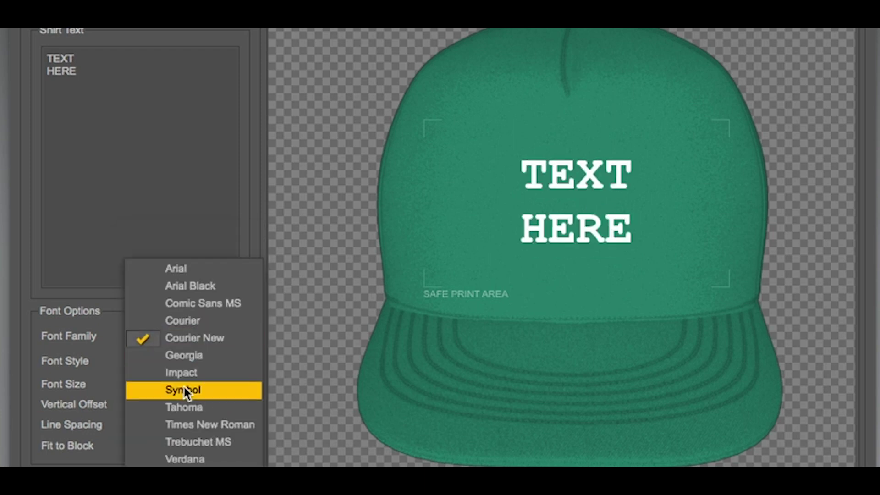
click(184, 368)
click(180, 335)
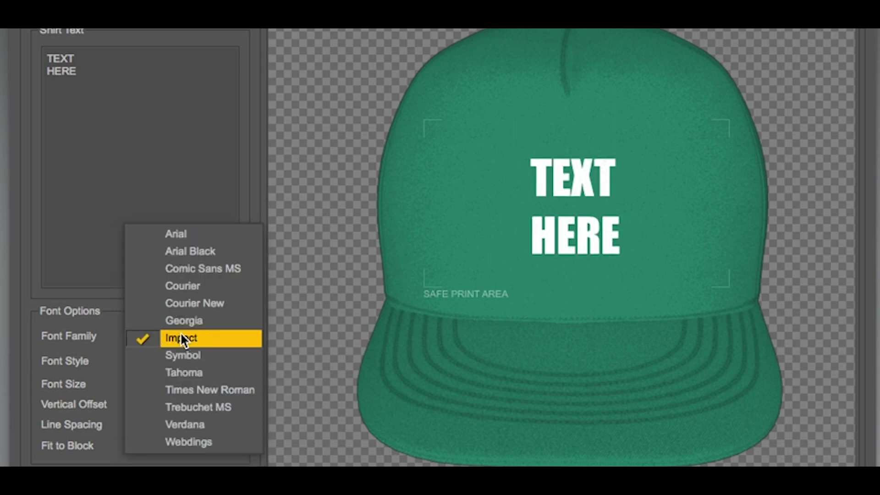
click(183, 372)
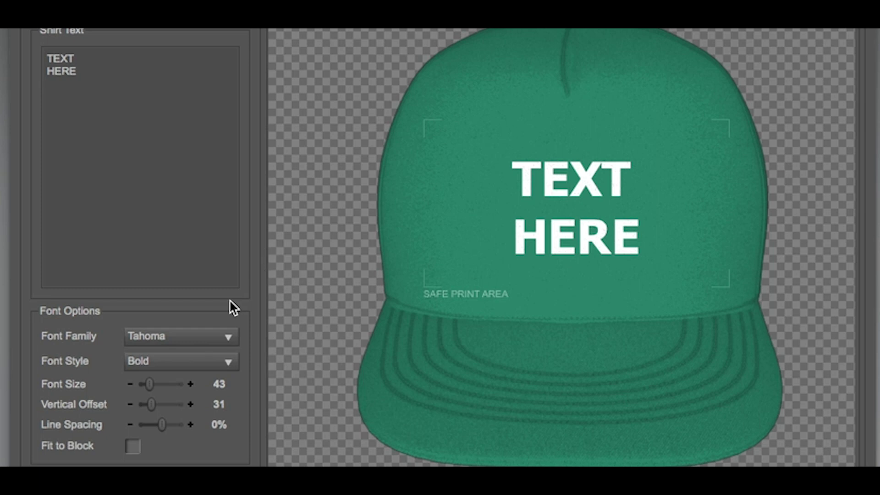
Step: Lower the lettering slightly, enable Fit to Block, and start editing the first line after TEXT
mouse_move(153, 404)
mouse_down()
mouse_move(159, 426)
mouse_move(152, 405)
mouse_up()
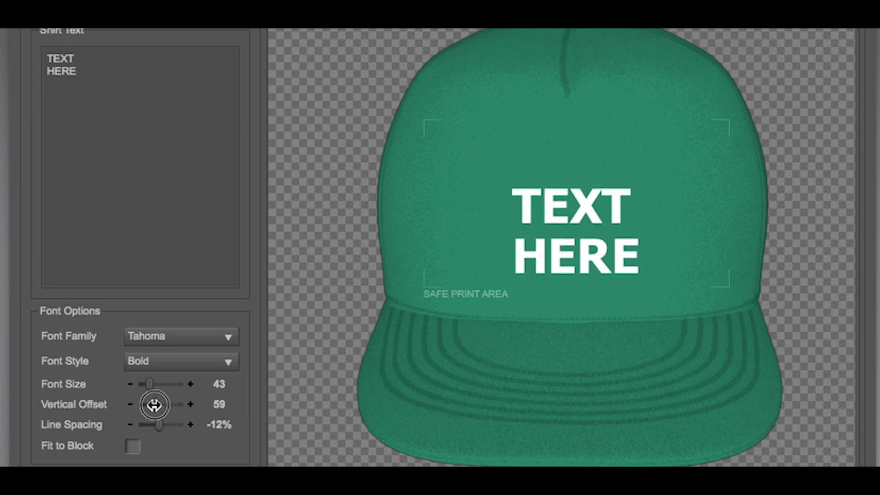
click(133, 446)
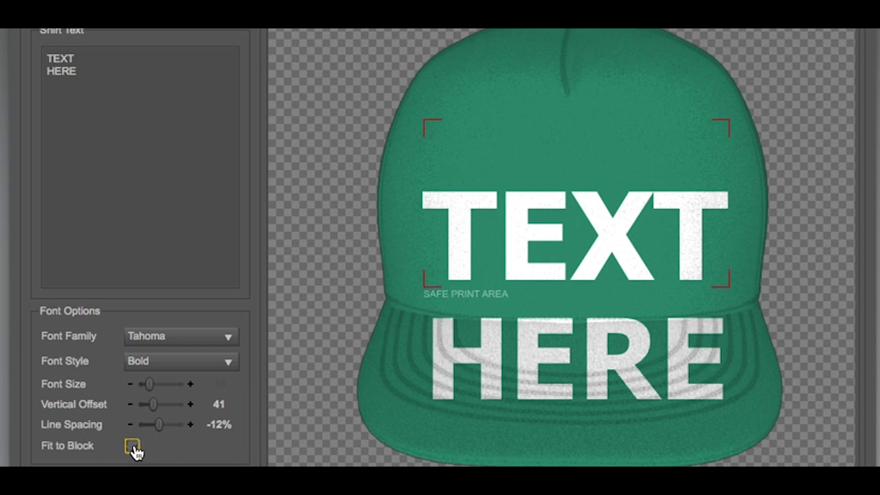
click(88, 58)
text(WI)
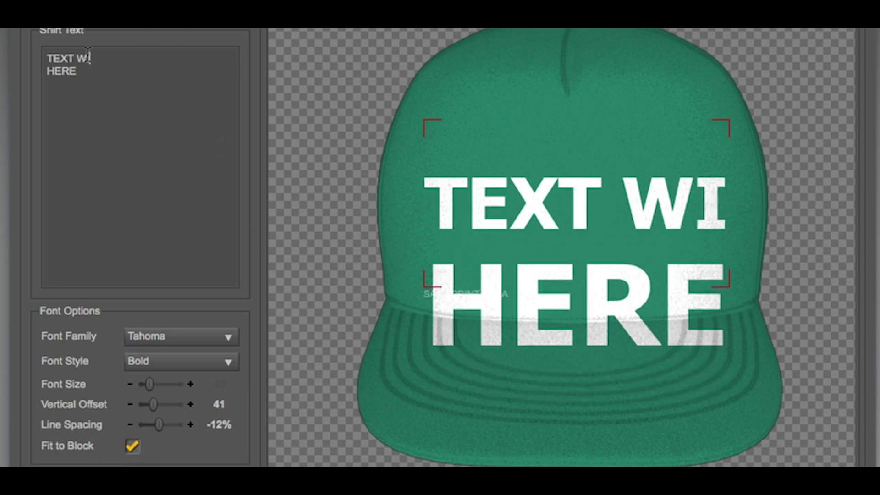
text(LL GO)
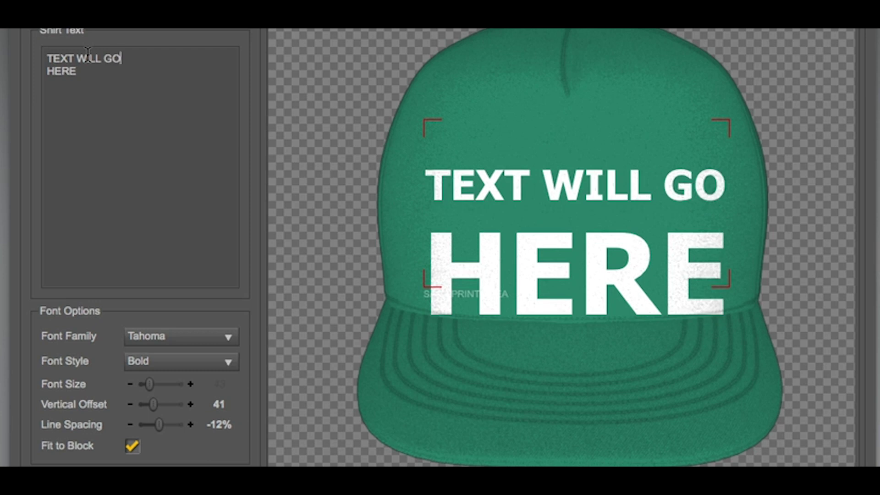
Step: Tighten line spacing to -66% and set the vertical offset to 22
mouse_move(159, 425)
mouse_down()
mouse_move(145, 425)
mouse_move(152, 405)
mouse_up()
click(48, 59)
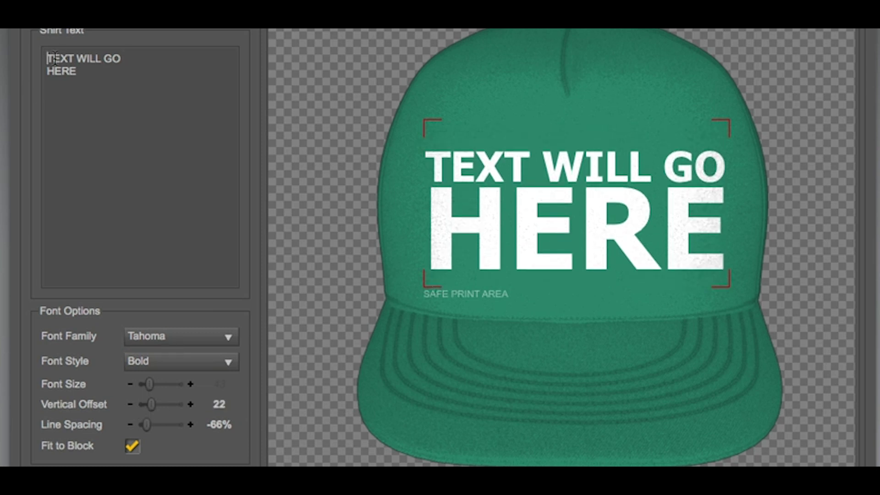
click(48, 71)
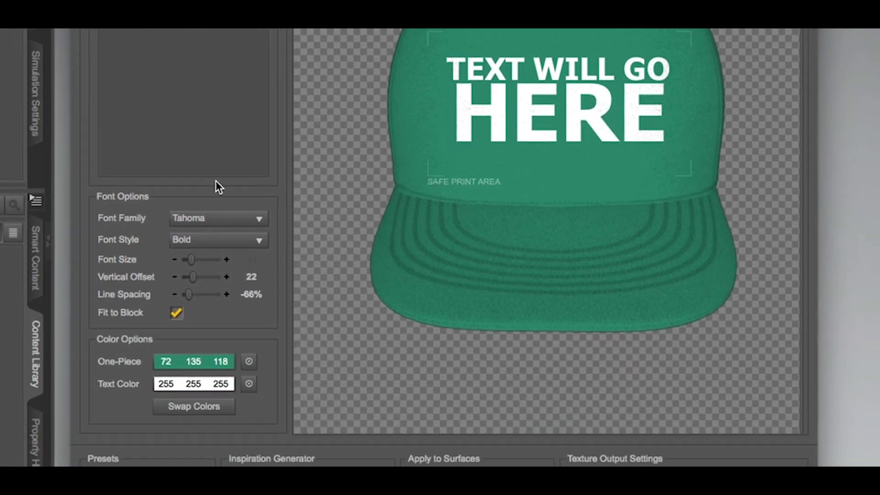
Step: Change the cap colour to an olive hue in the colour picker
click(193, 360)
click(457, 405)
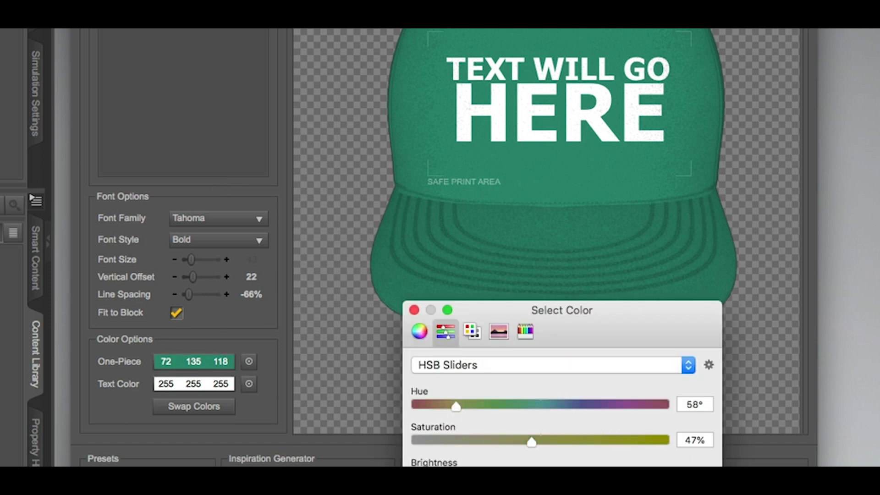
key(Return)
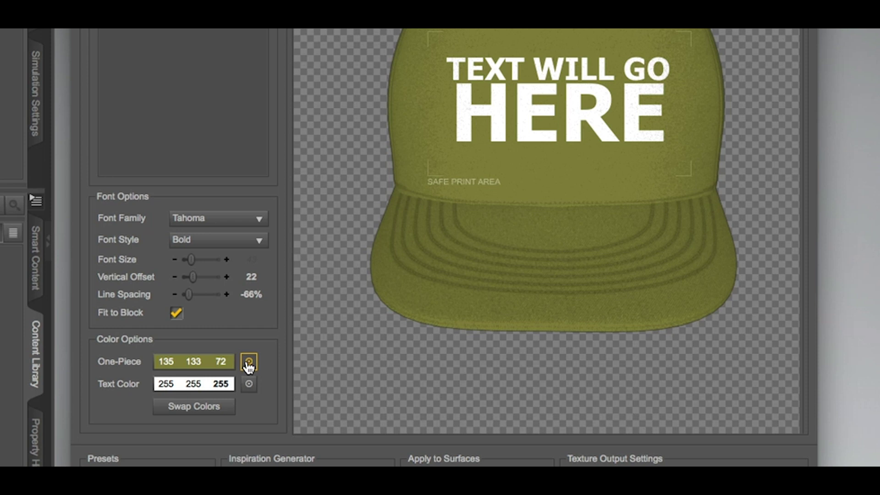
Step: Randomize cap and text colours, then swap them twice, ending with rust red and pale yellow-green
click(249, 362)
click(249, 384)
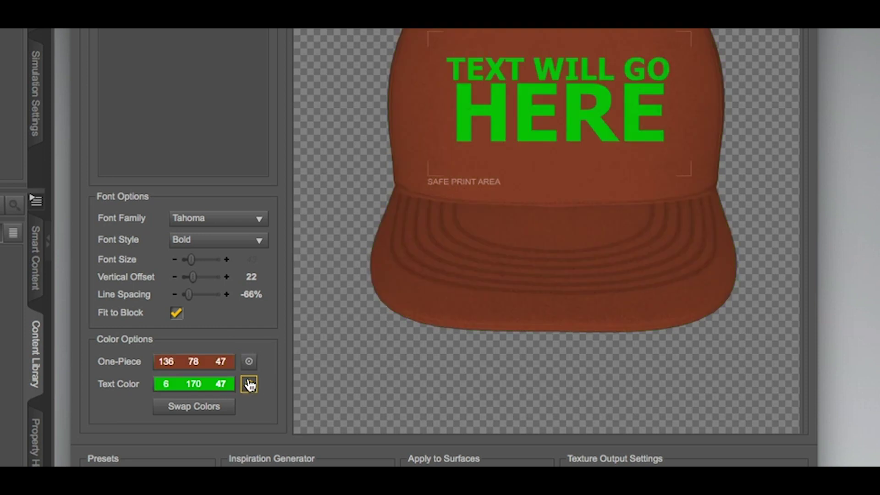
click(249, 384)
click(250, 384)
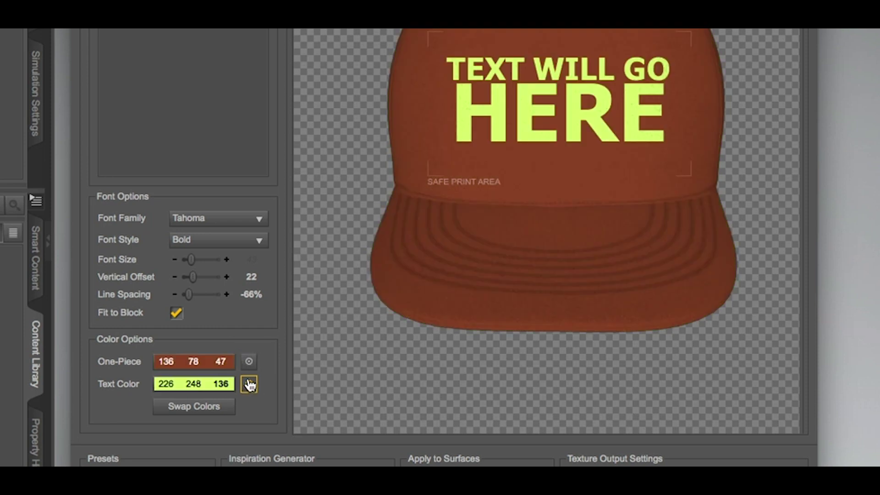
click(194, 406)
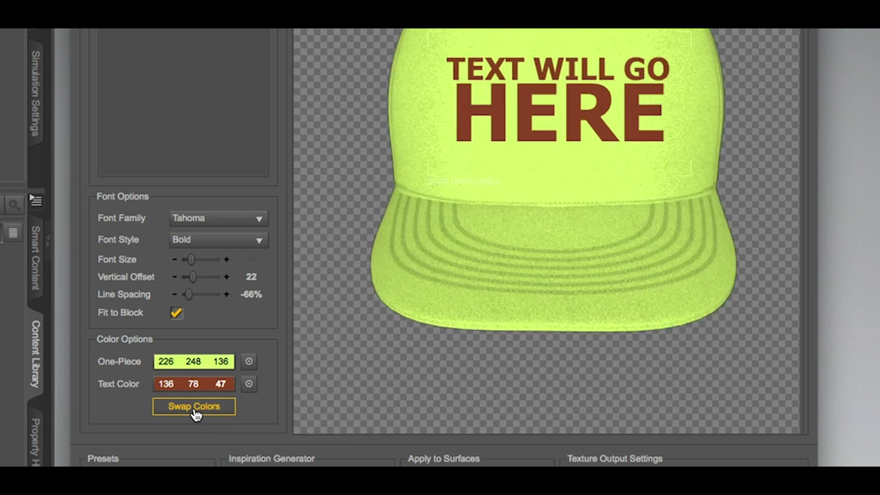
click(197, 412)
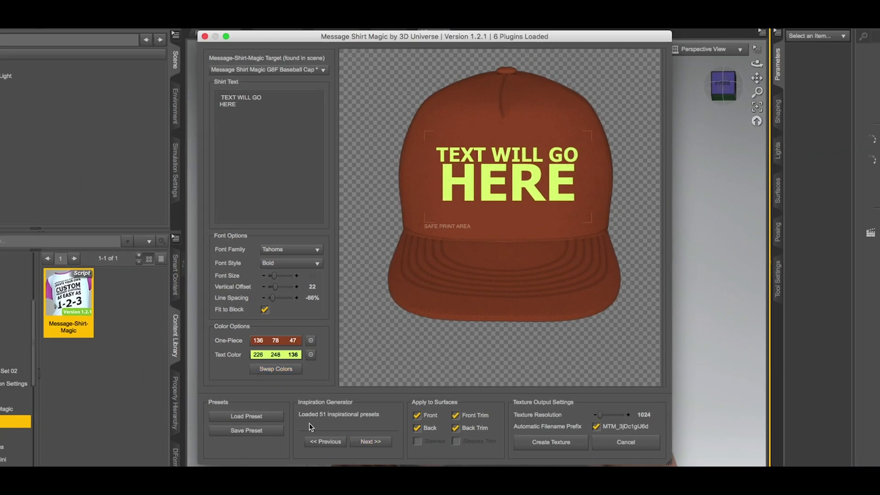
Step: Browse the inspirational presets forward to design 7 of 51, a lavender cap
click(365, 442)
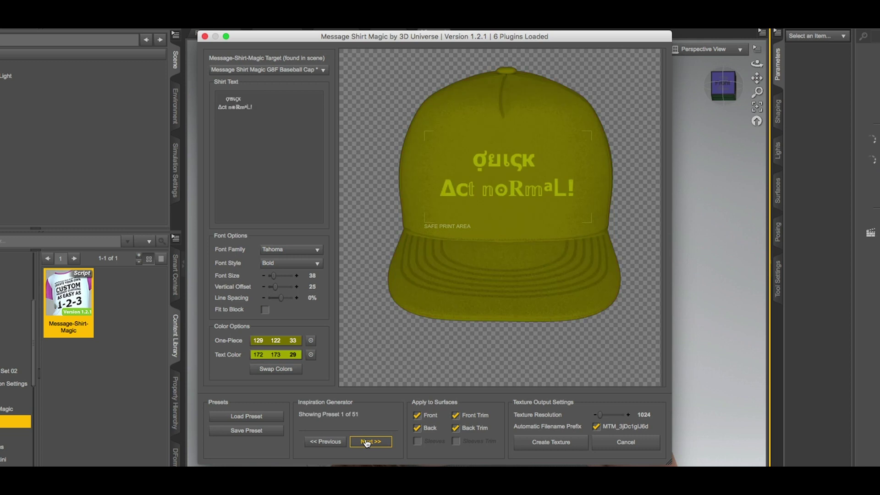
click(366, 442)
click(367, 443)
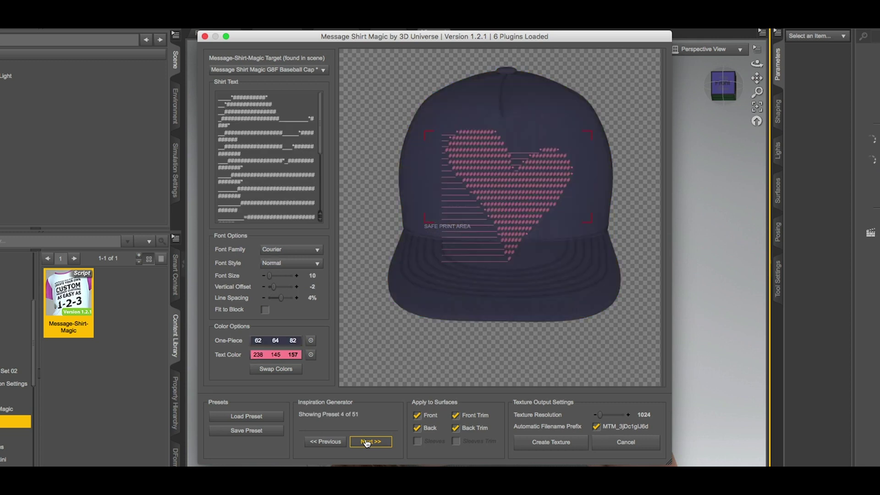
click(367, 443)
click(328, 434)
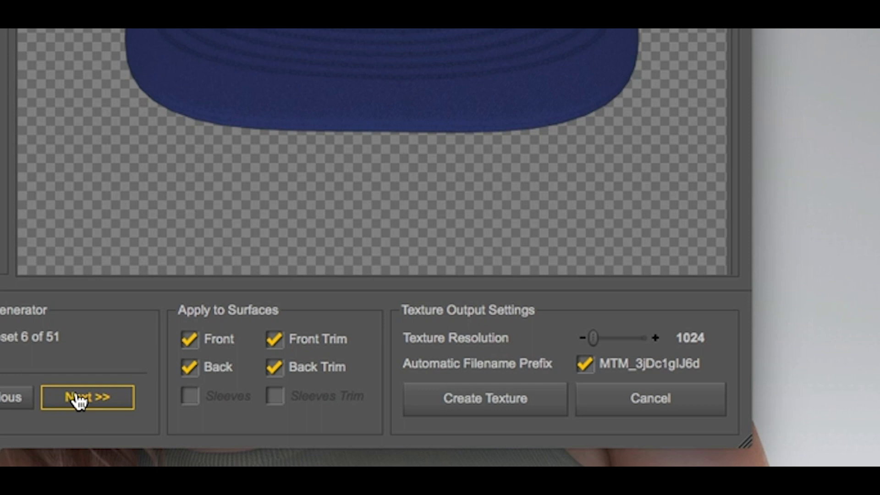
click(328, 435)
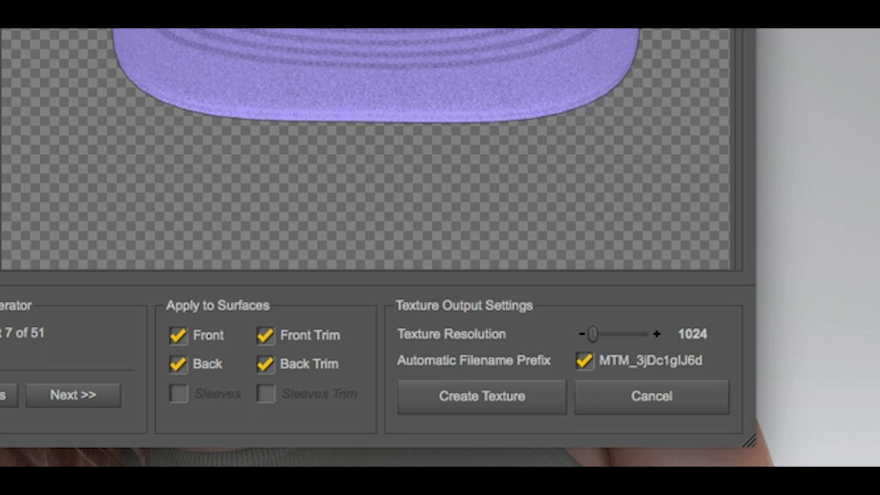
Step: Turn the front, back and trim texturing off and on again, then advance to preset 10 of 51
click(266, 336)
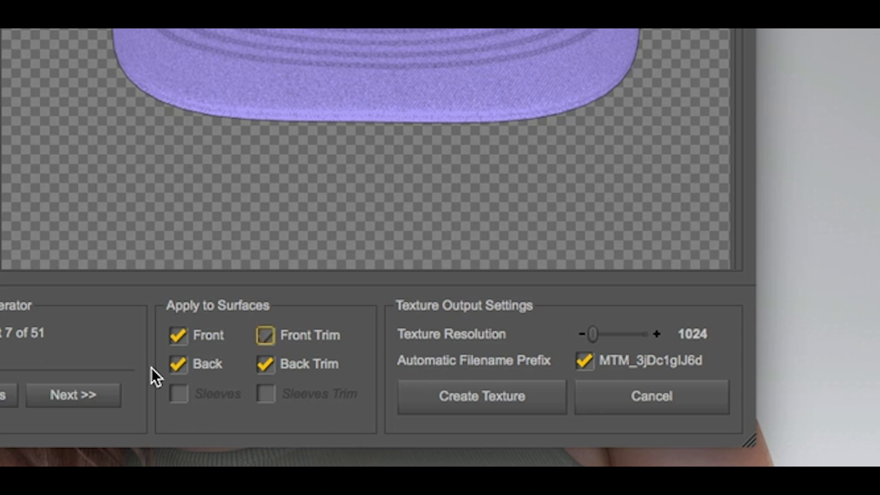
click(178, 365)
click(178, 335)
click(177, 336)
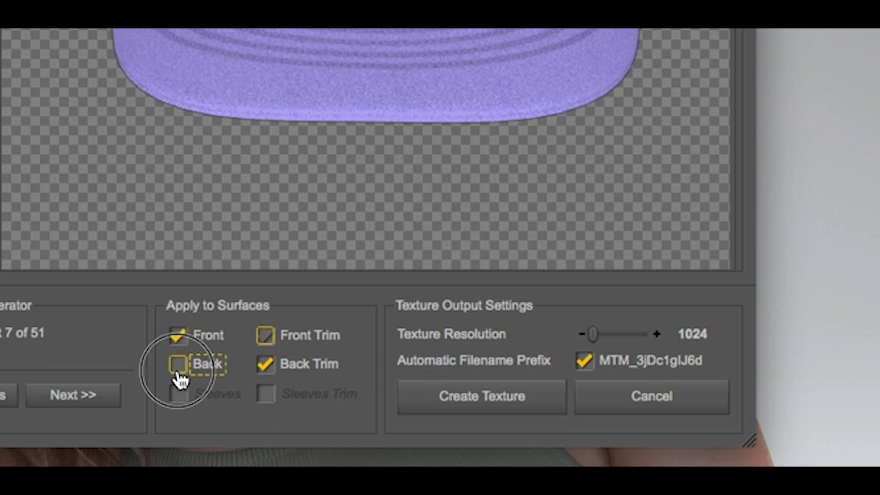
click(177, 365)
click(266, 364)
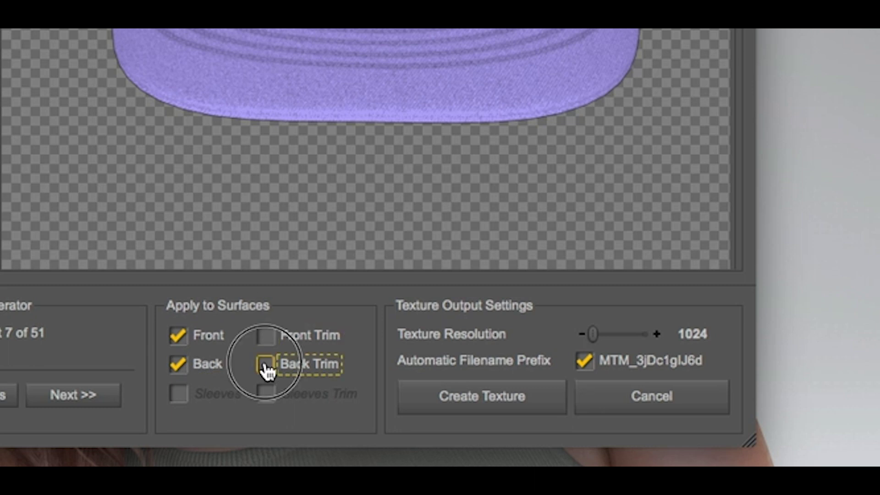
click(266, 336)
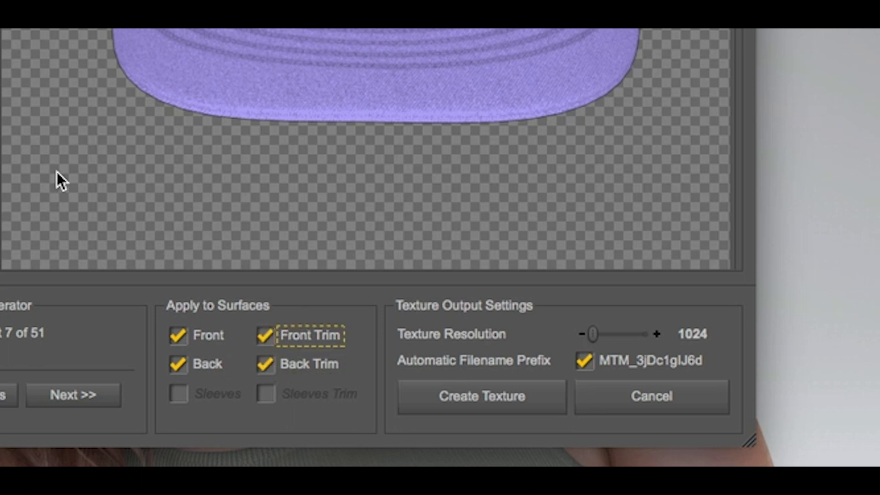
click(74, 396)
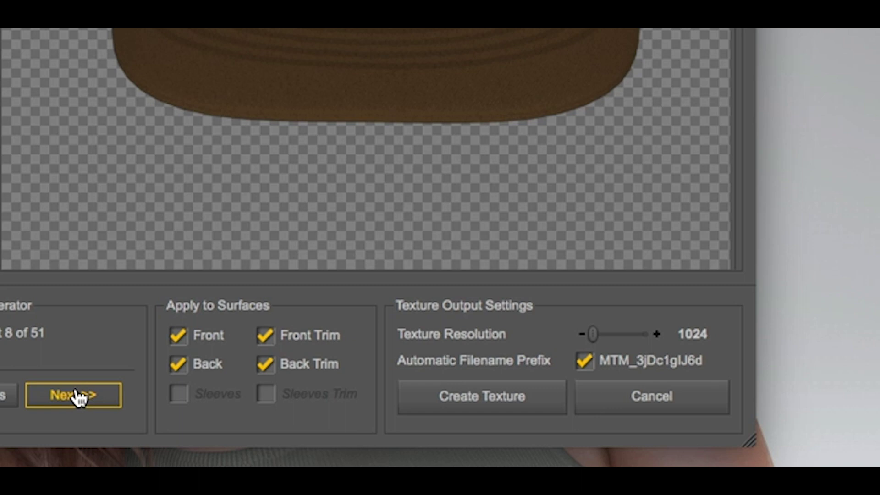
click(80, 396)
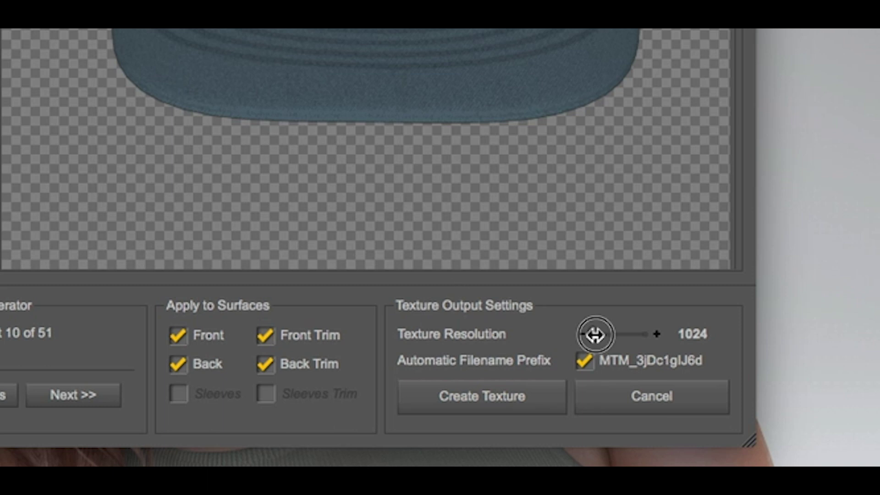
Step: Test texture resolution and filename prefix, restore 1024 with prefix on, then create the texture
drag(595, 335, 594, 336)
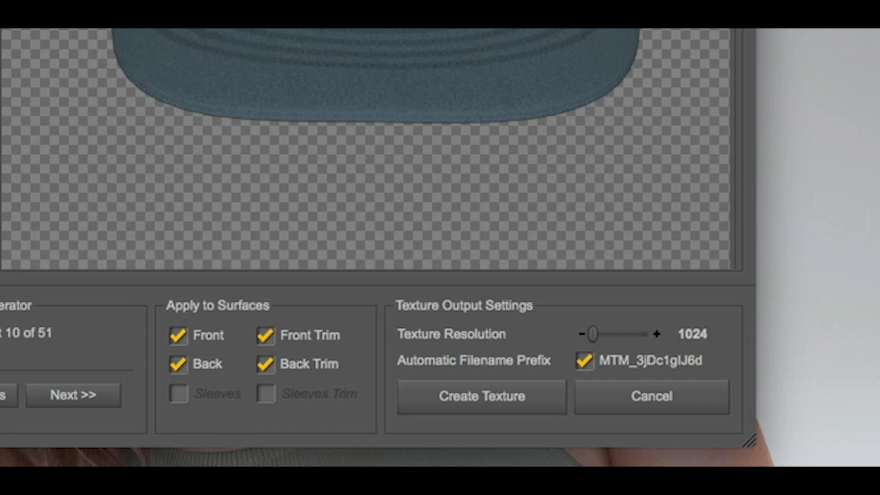
click(584, 360)
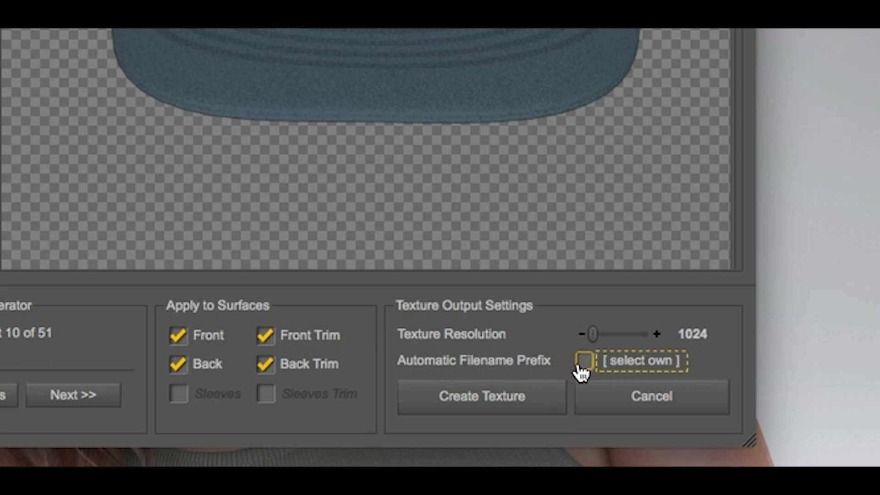
click(584, 361)
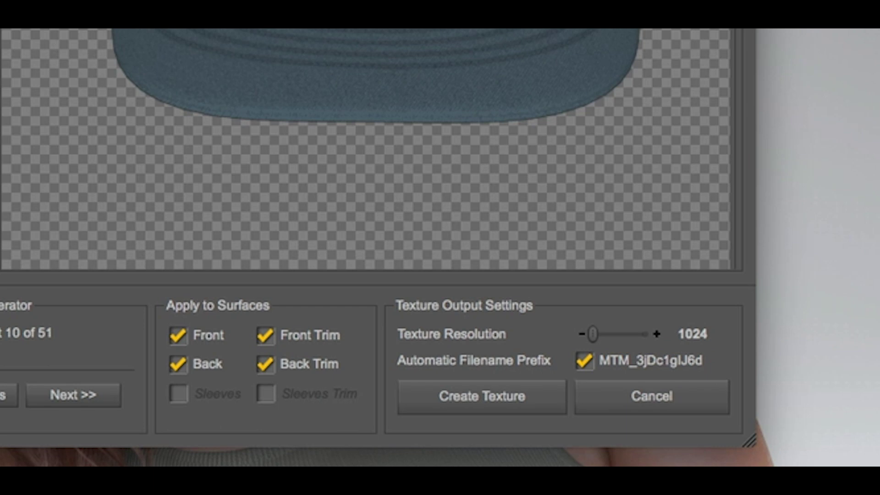
click(508, 407)
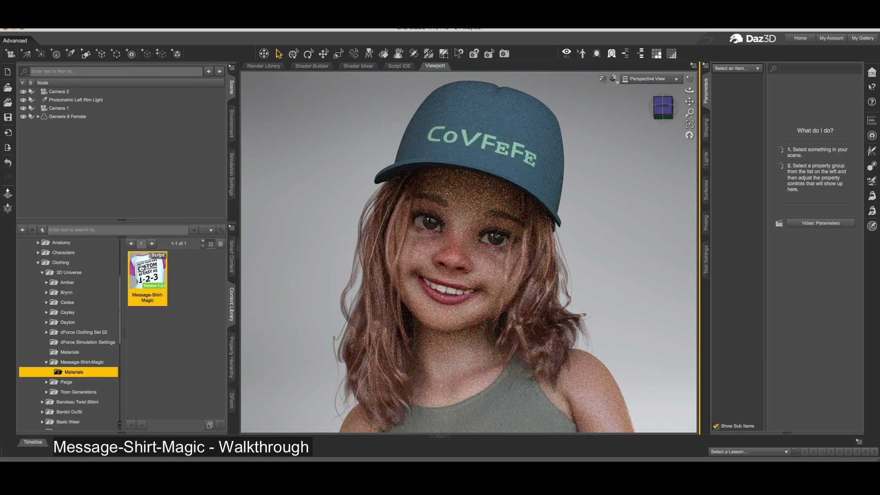
Step: Reopen Message Shirt Magic, set Vertical Offset to 3, and regenerate the CoVFeFe cap texture
double_click(147, 275)
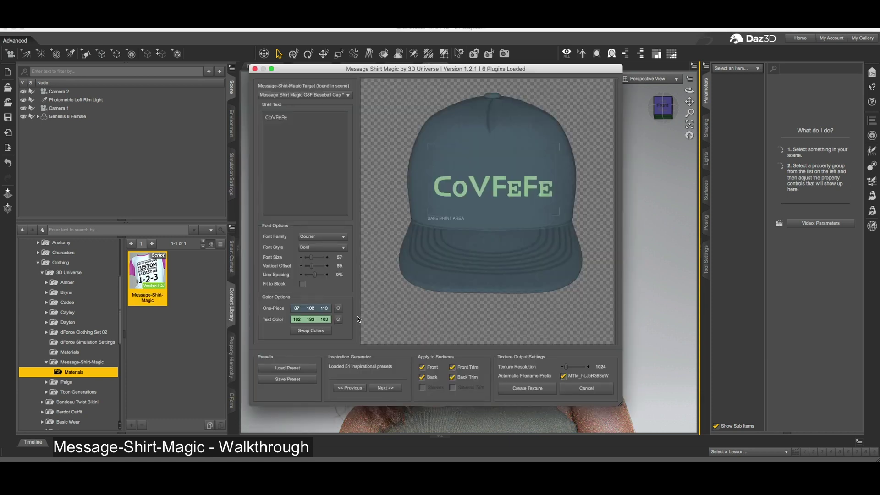
drag(310, 266, 307, 267)
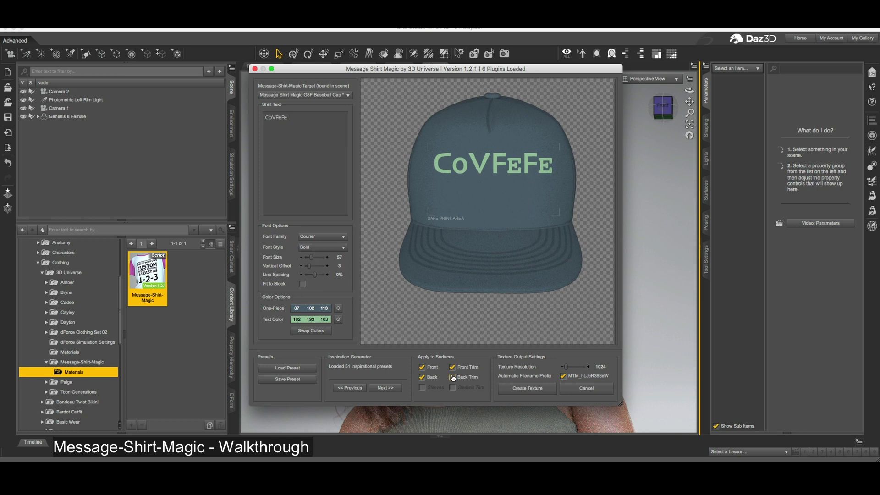
click(535, 389)
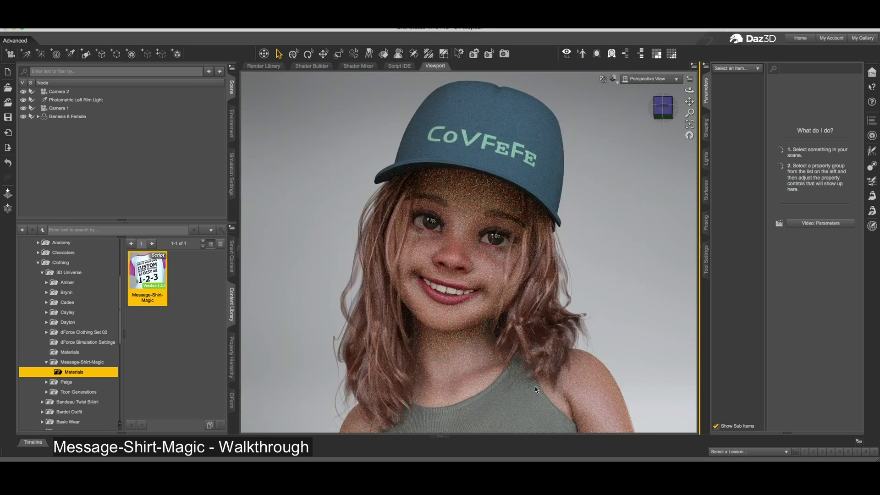